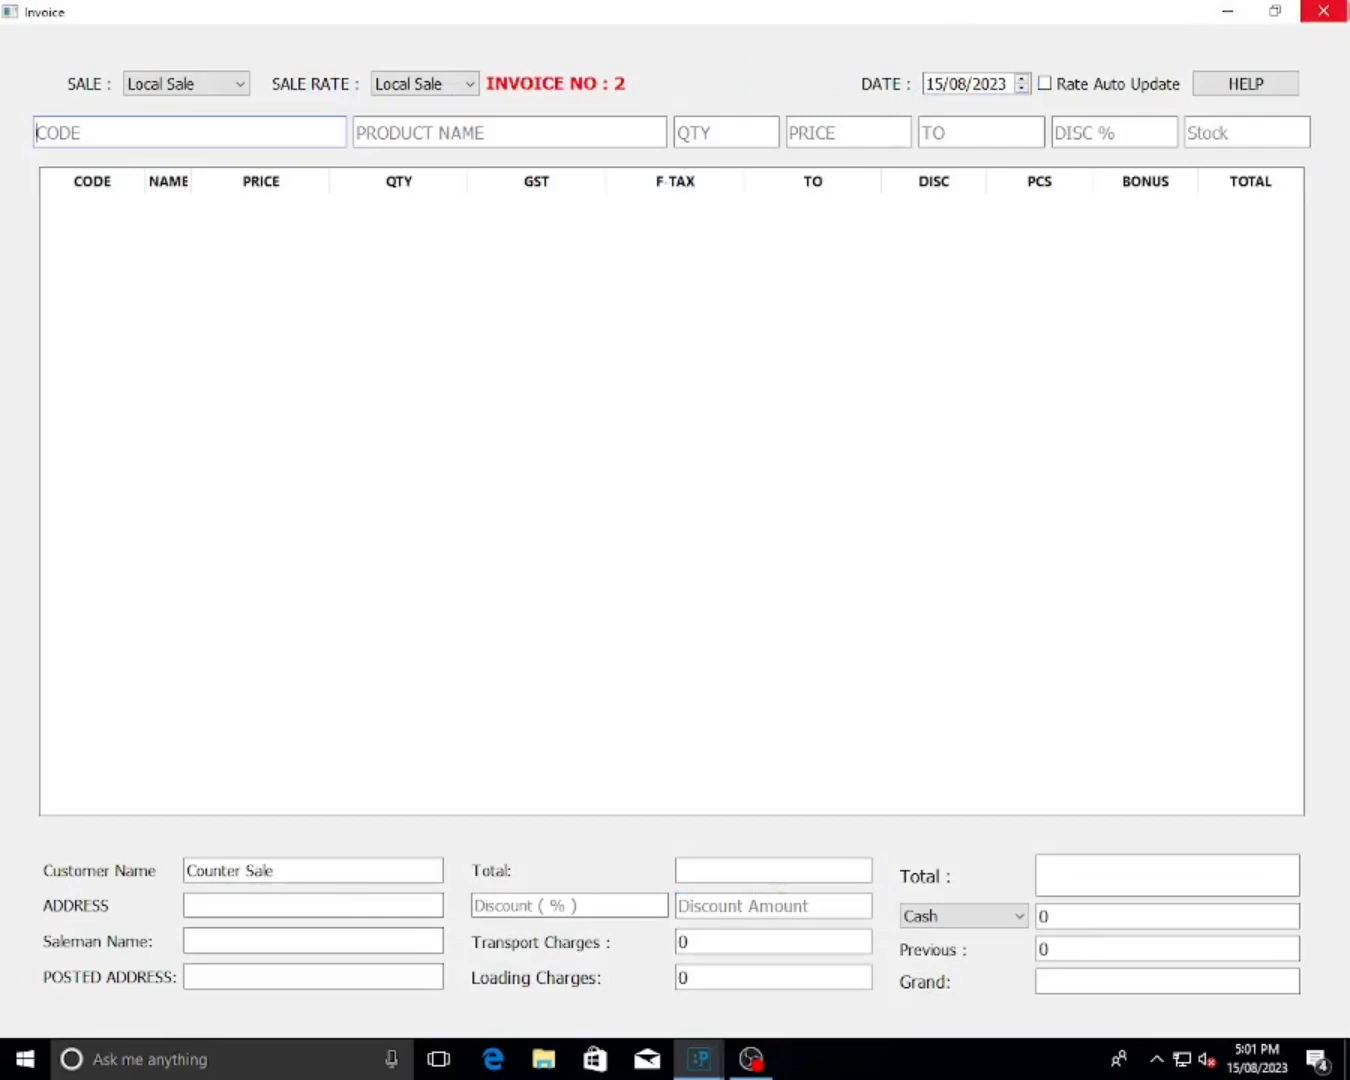
- Close the open invoice and start a fresh sale invoice
click(1323, 11)
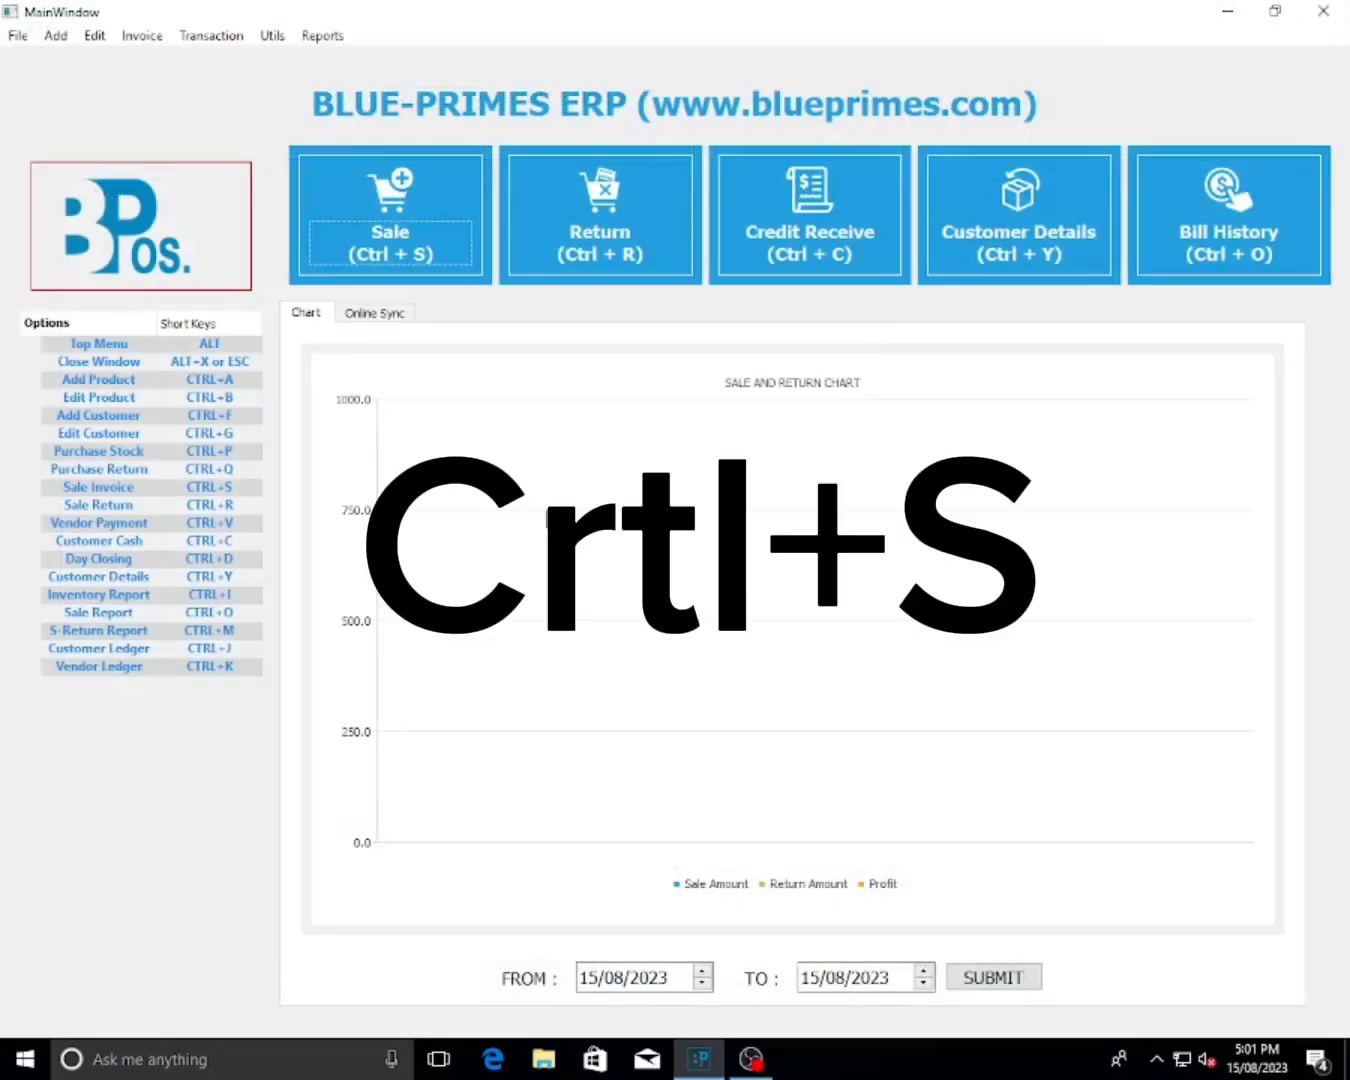
key(ctrl+s)
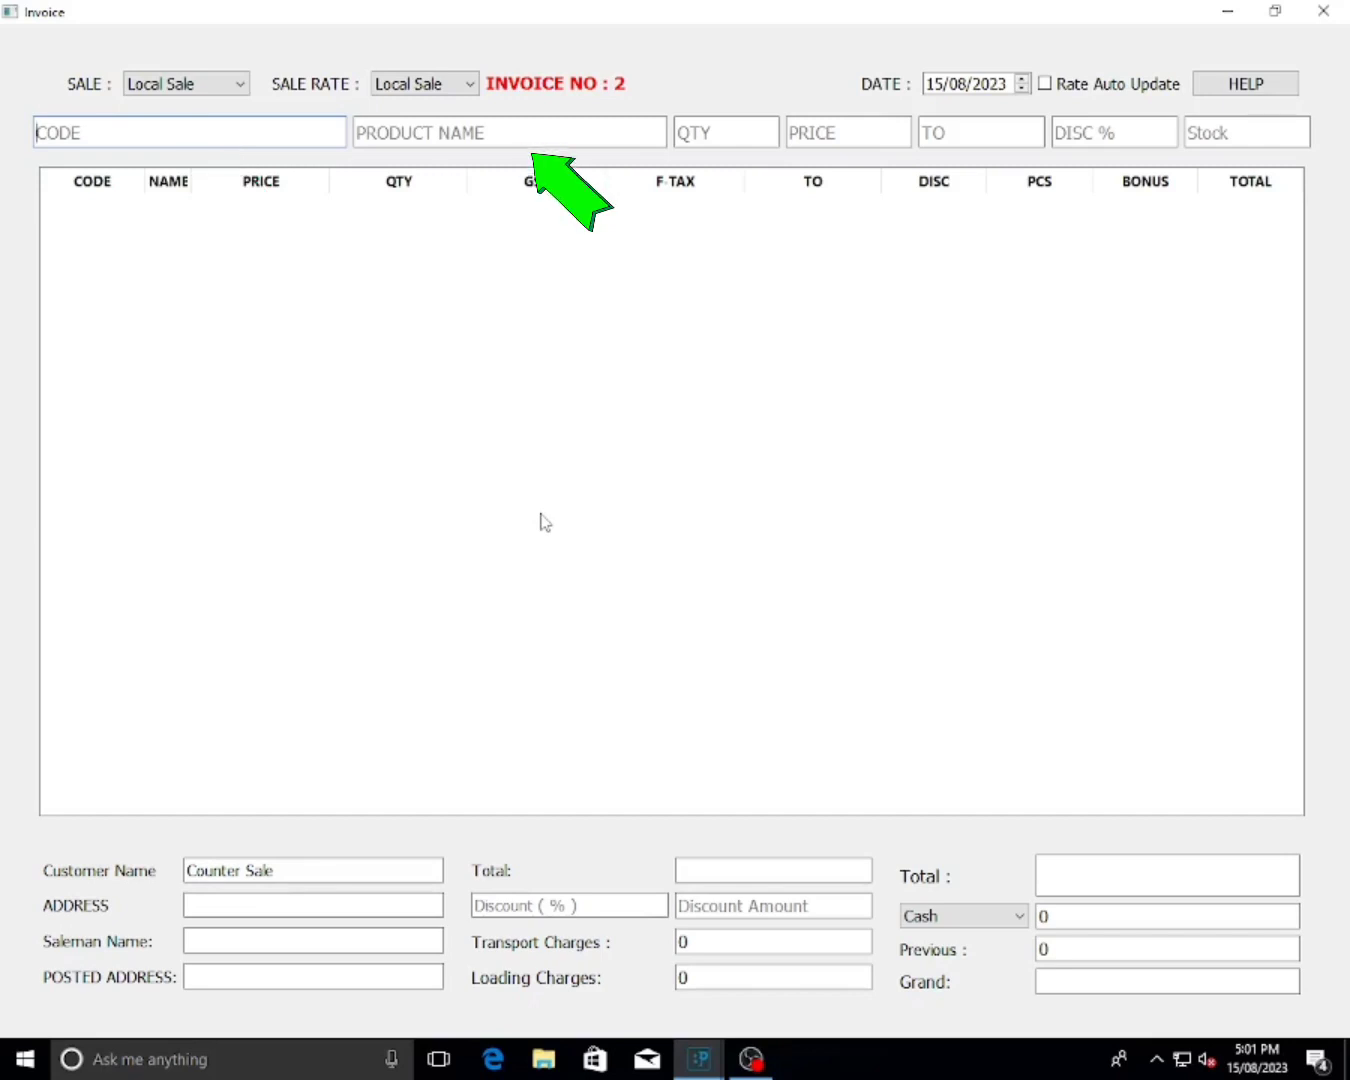
- Look up product code 0001 in the product search, and leave the search without adding it
text(0001)
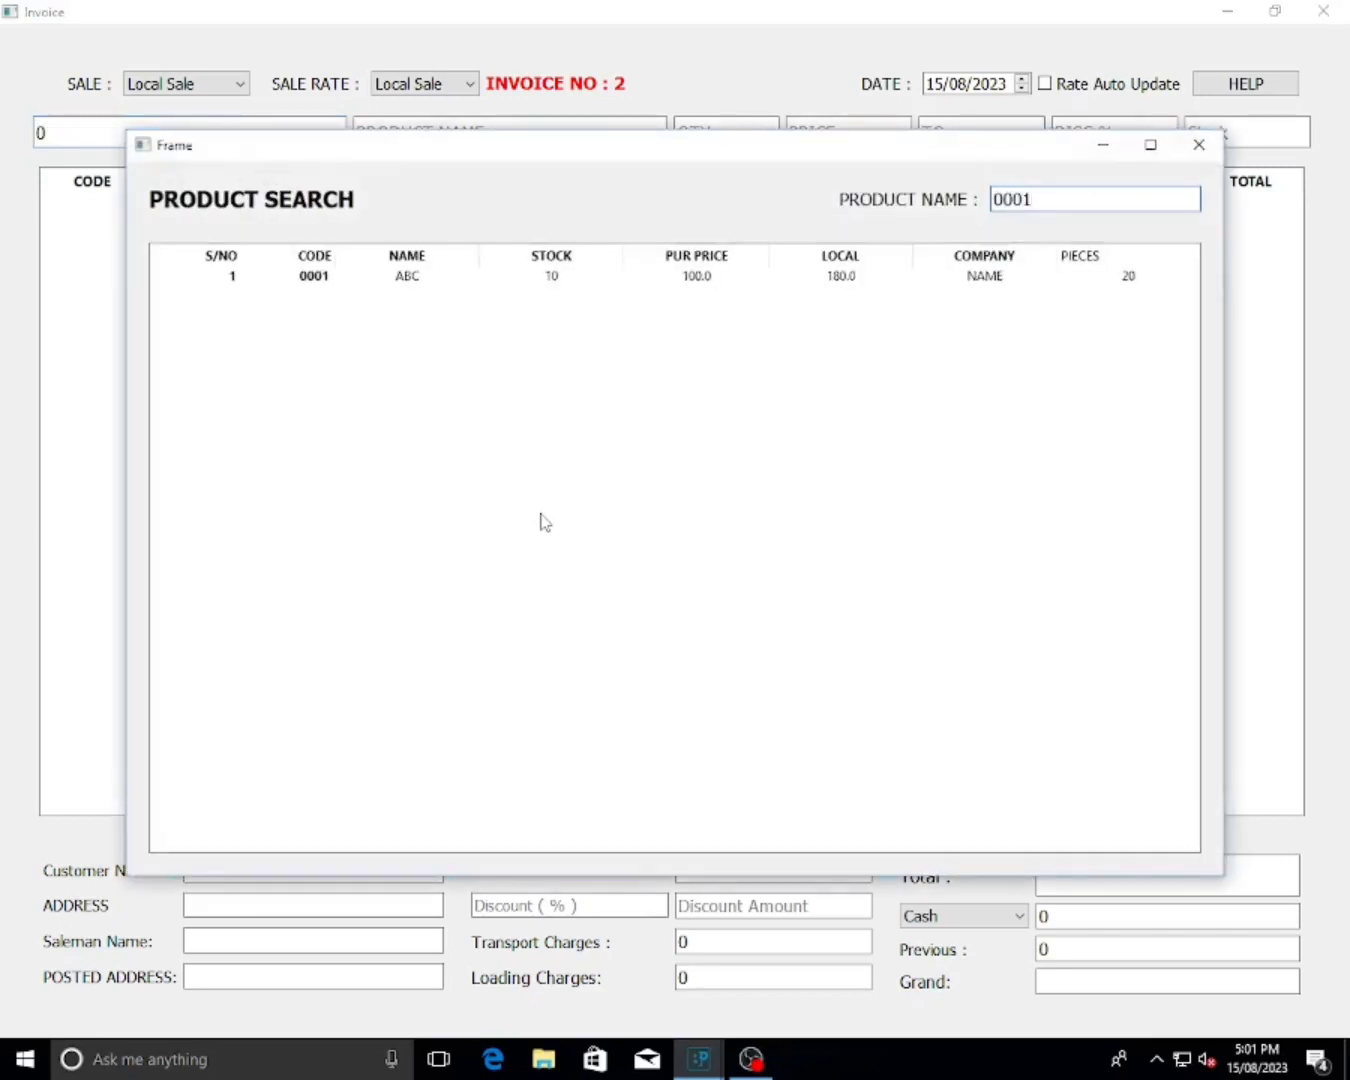
key(BackSpace)
key(Escape)
key(Tab)
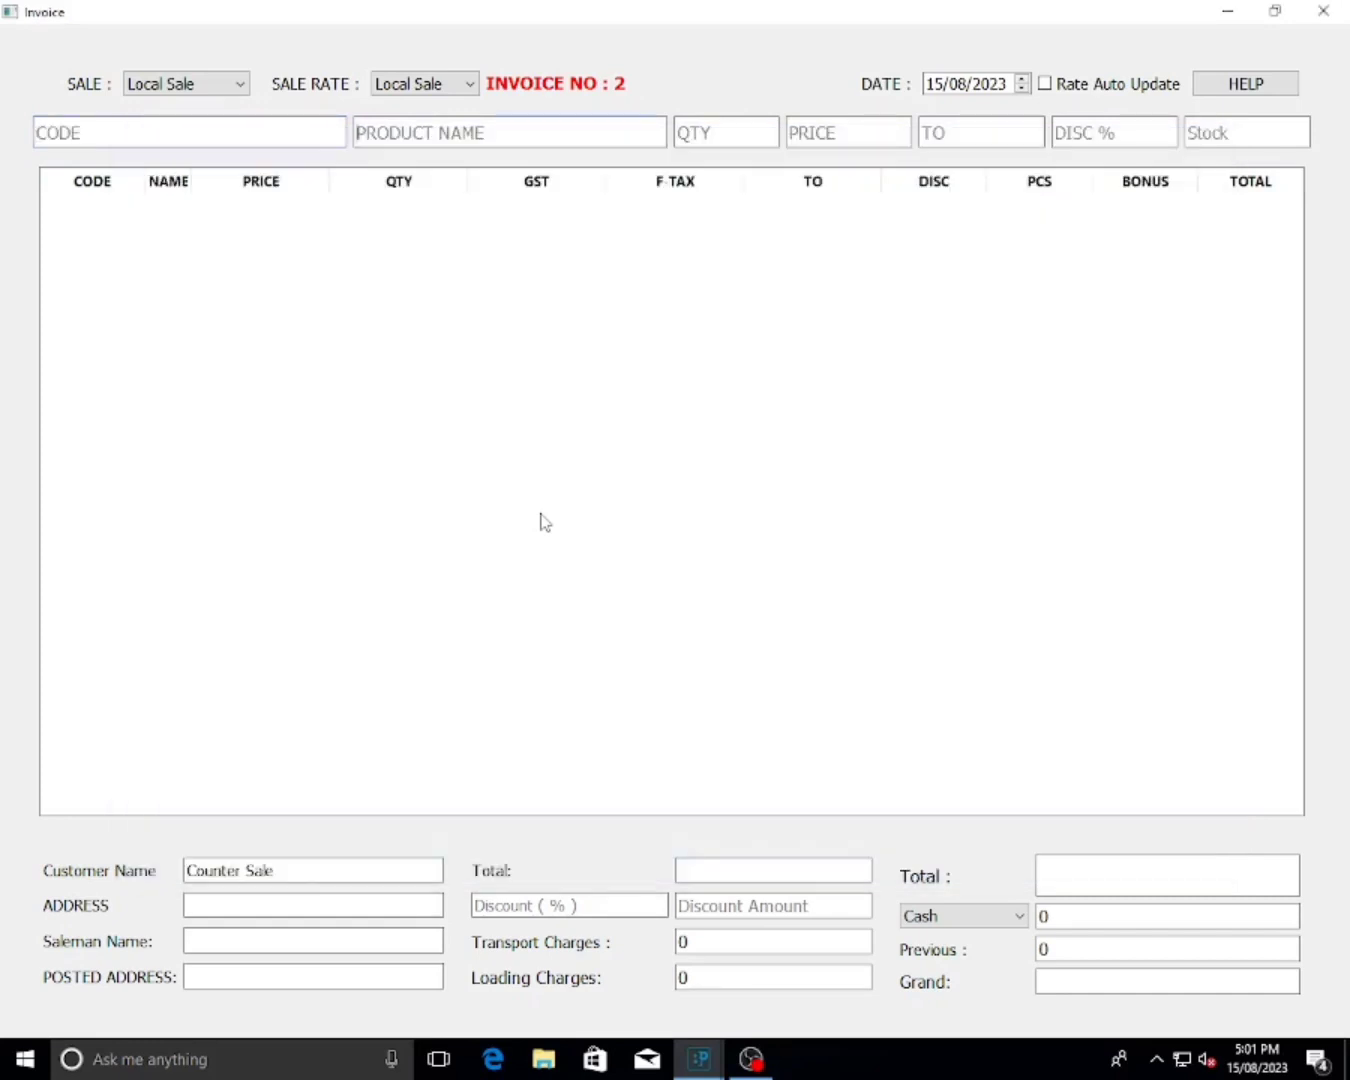
- Find the product abc by name and add it to the invoice with quantity 2, keeping its default price and discount
text(abc)
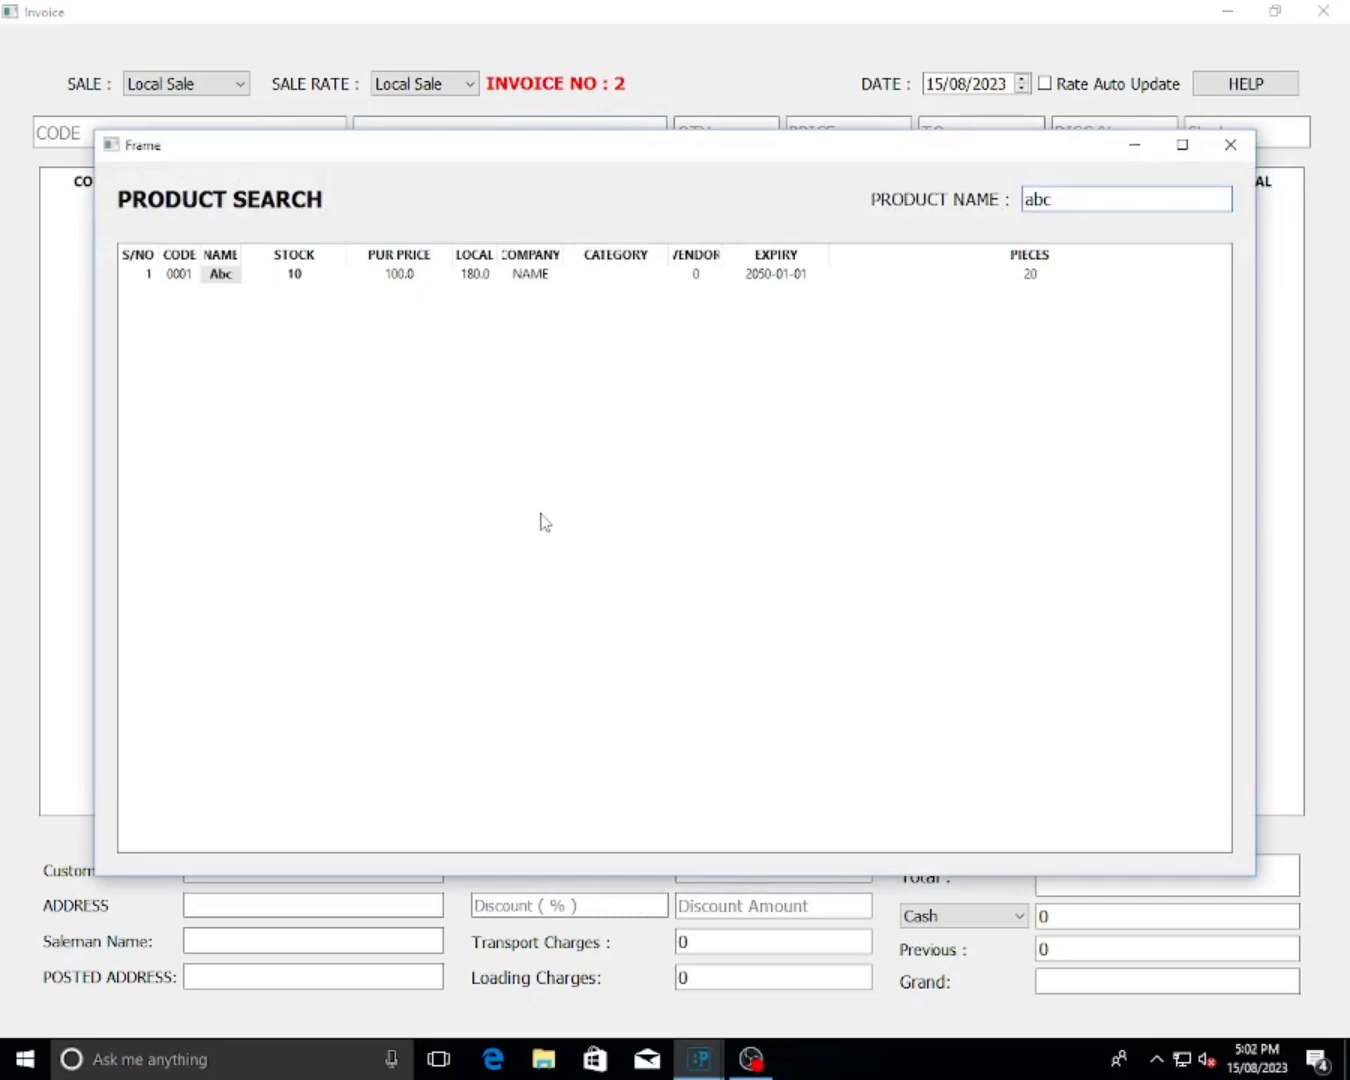
key(Down)
key(Return)
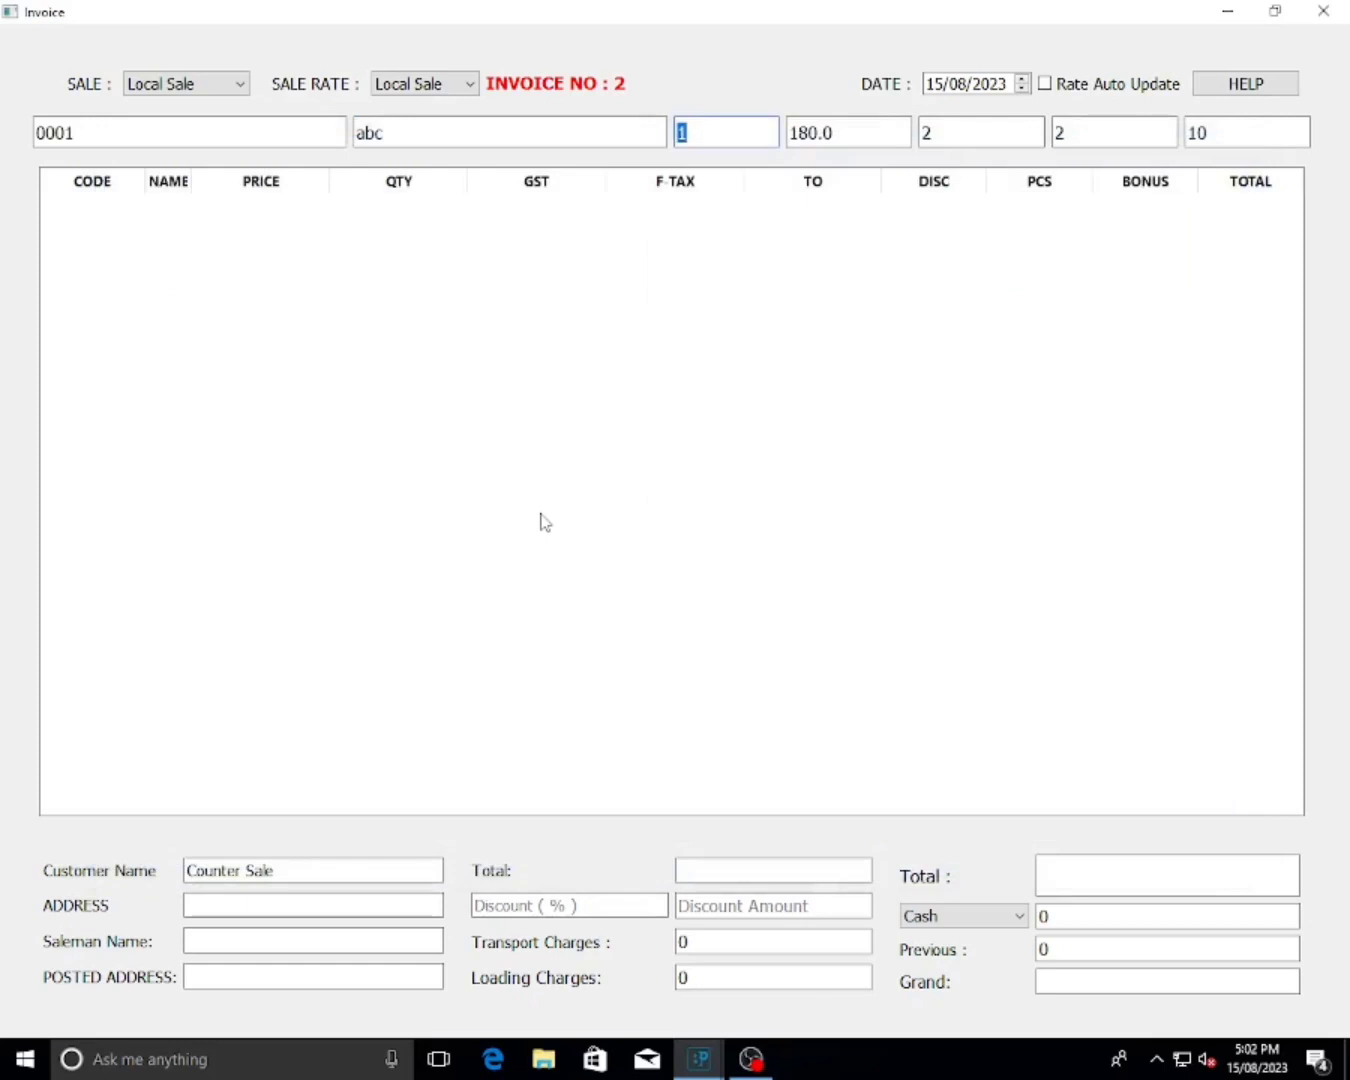
text(2)
key(Return)
key(Return)
key(Return)
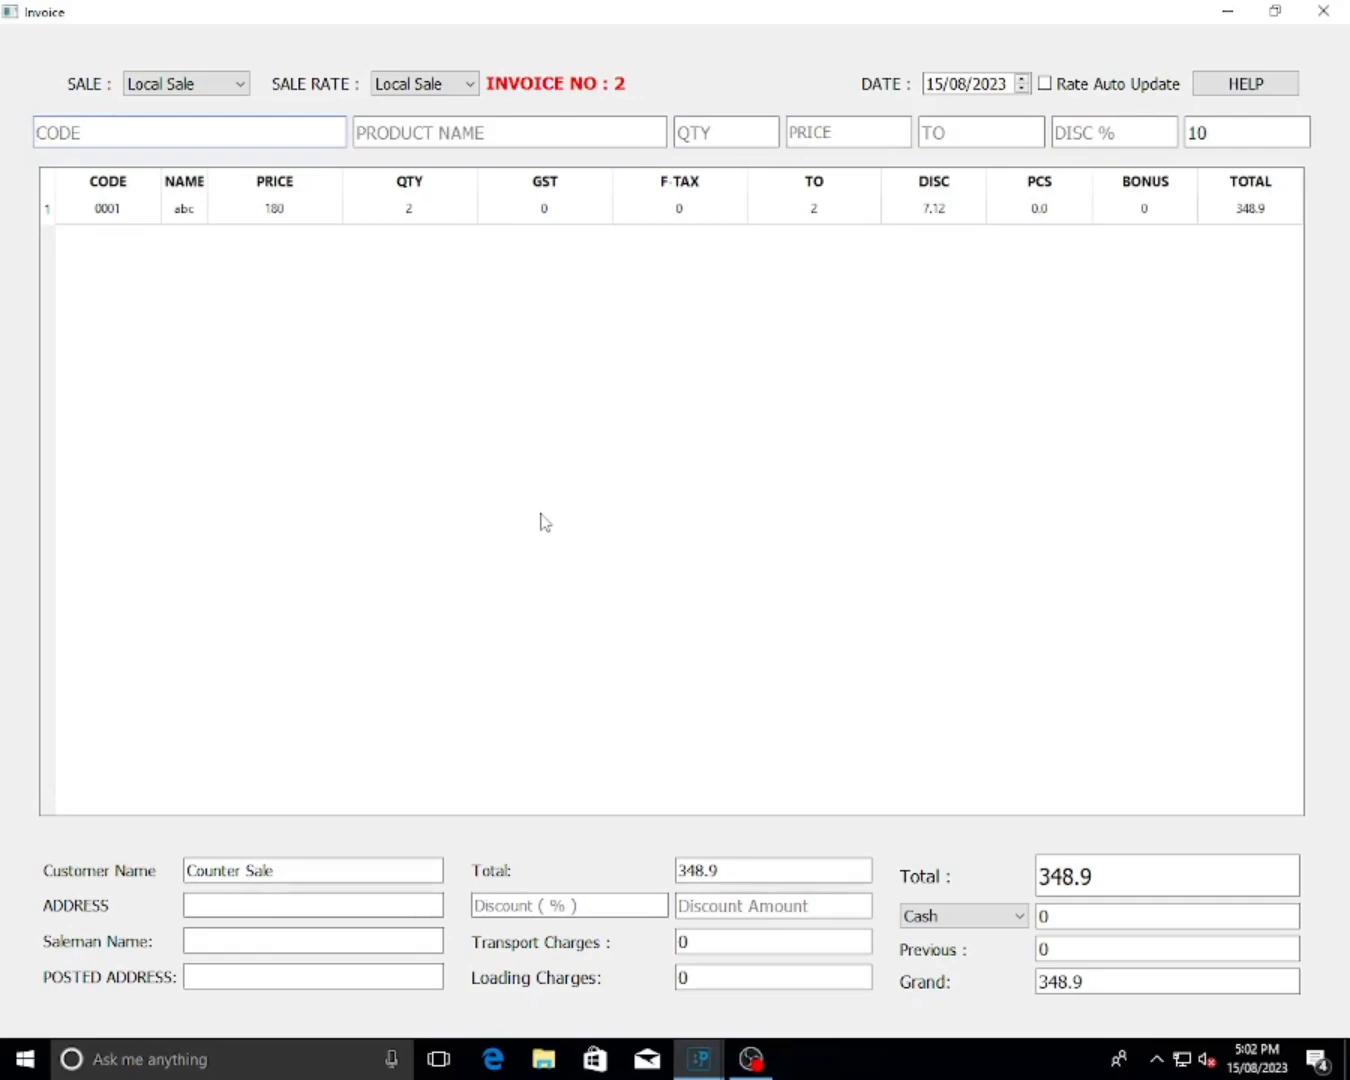
click(822, 215)
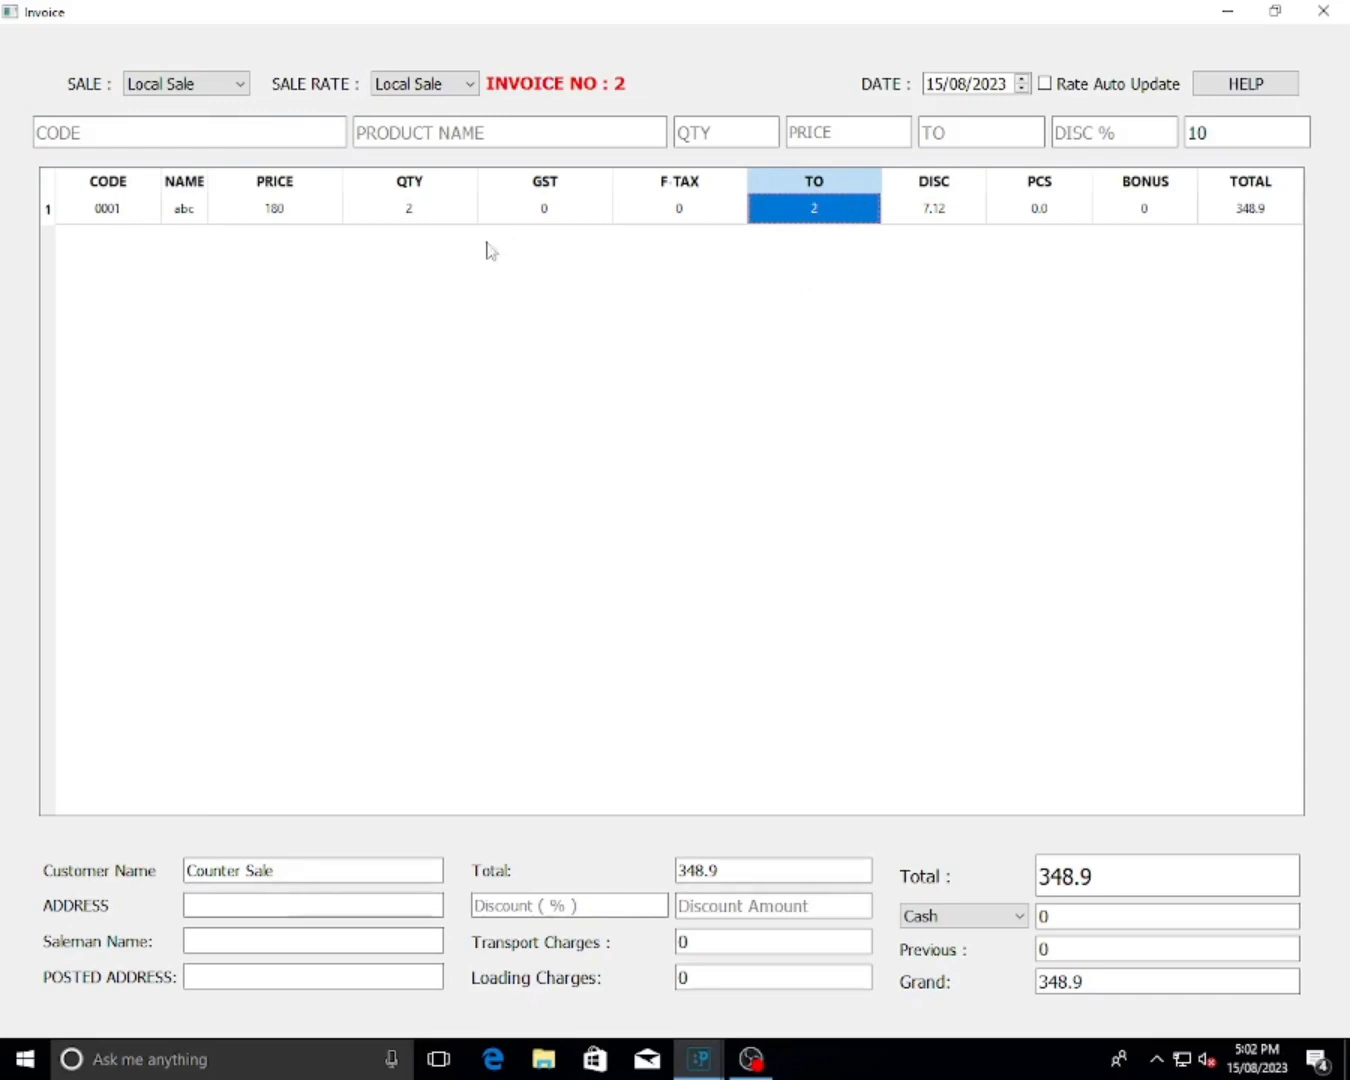
click(435, 133)
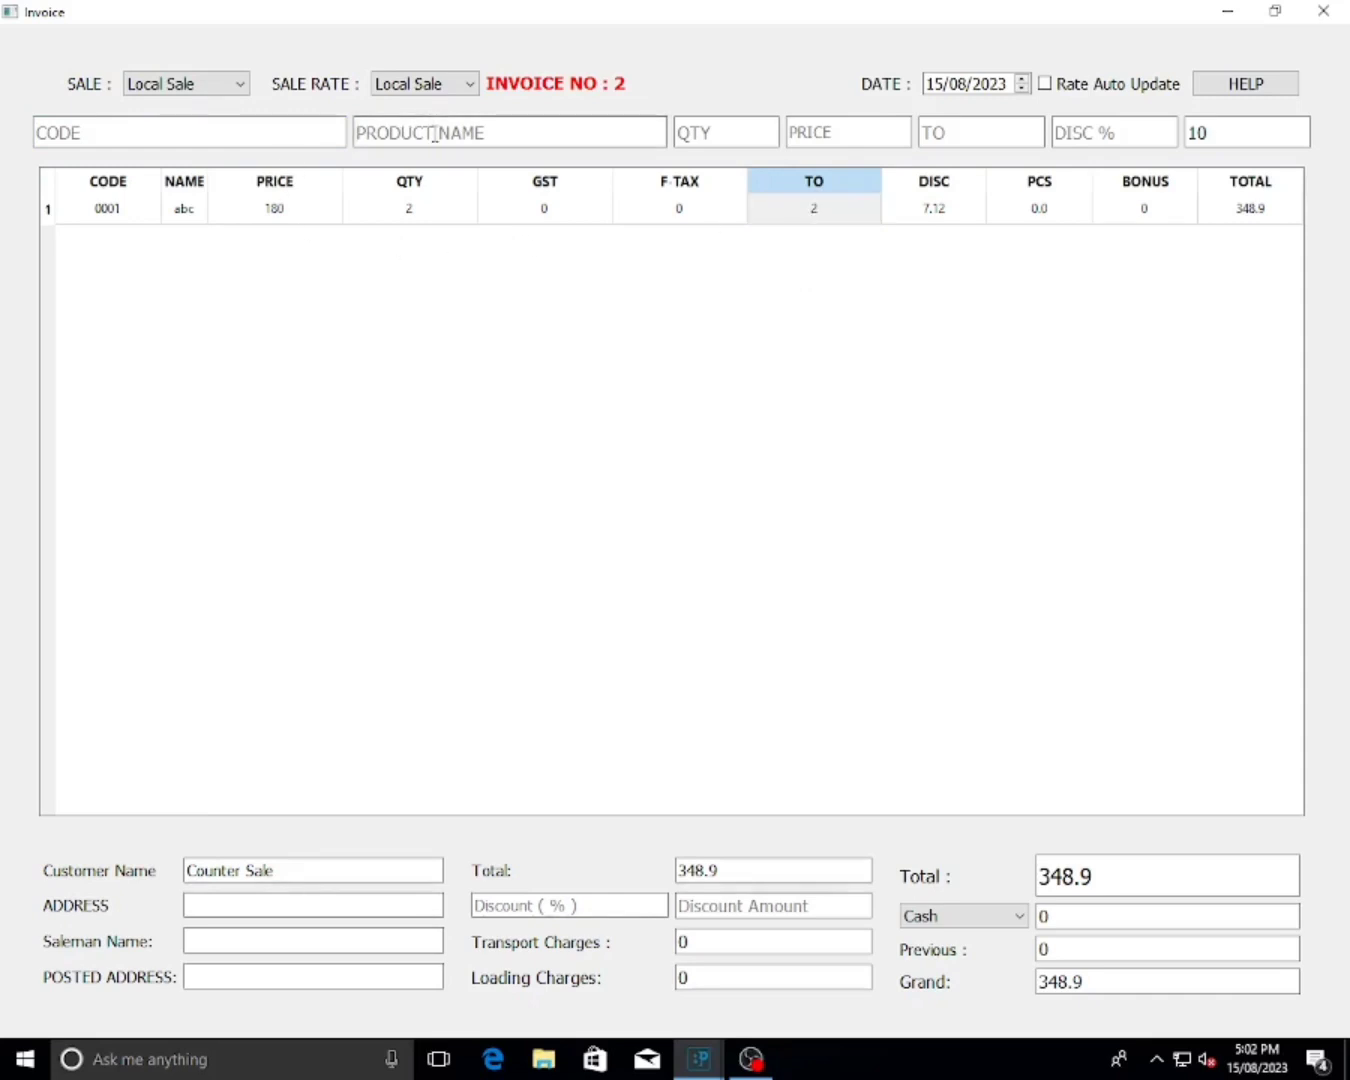
text(01)
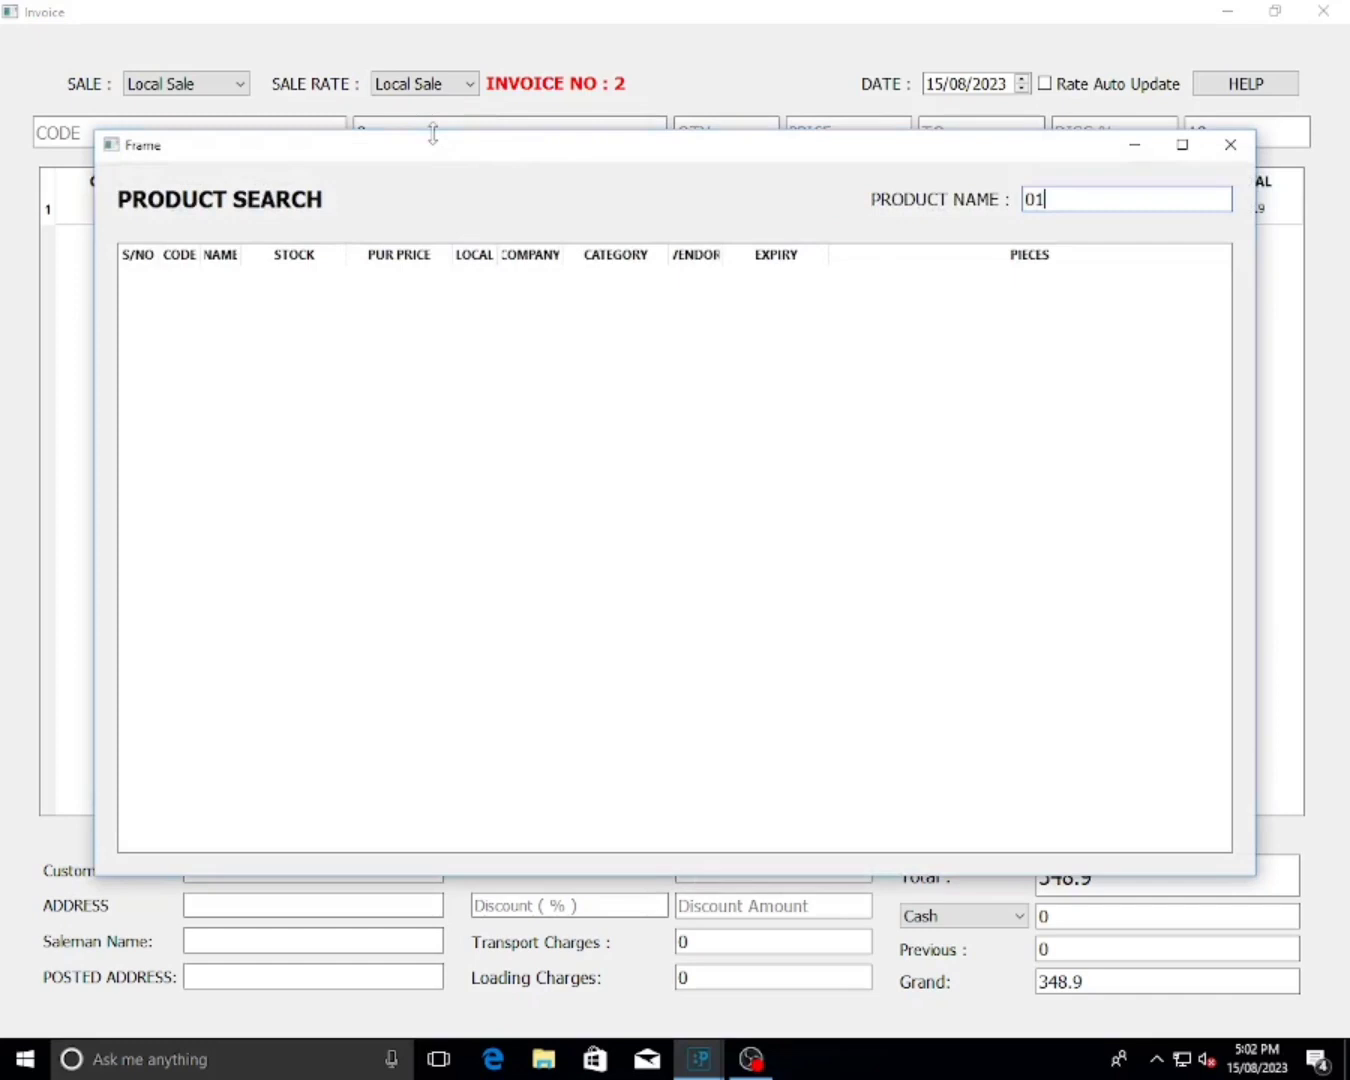
key(Escape)
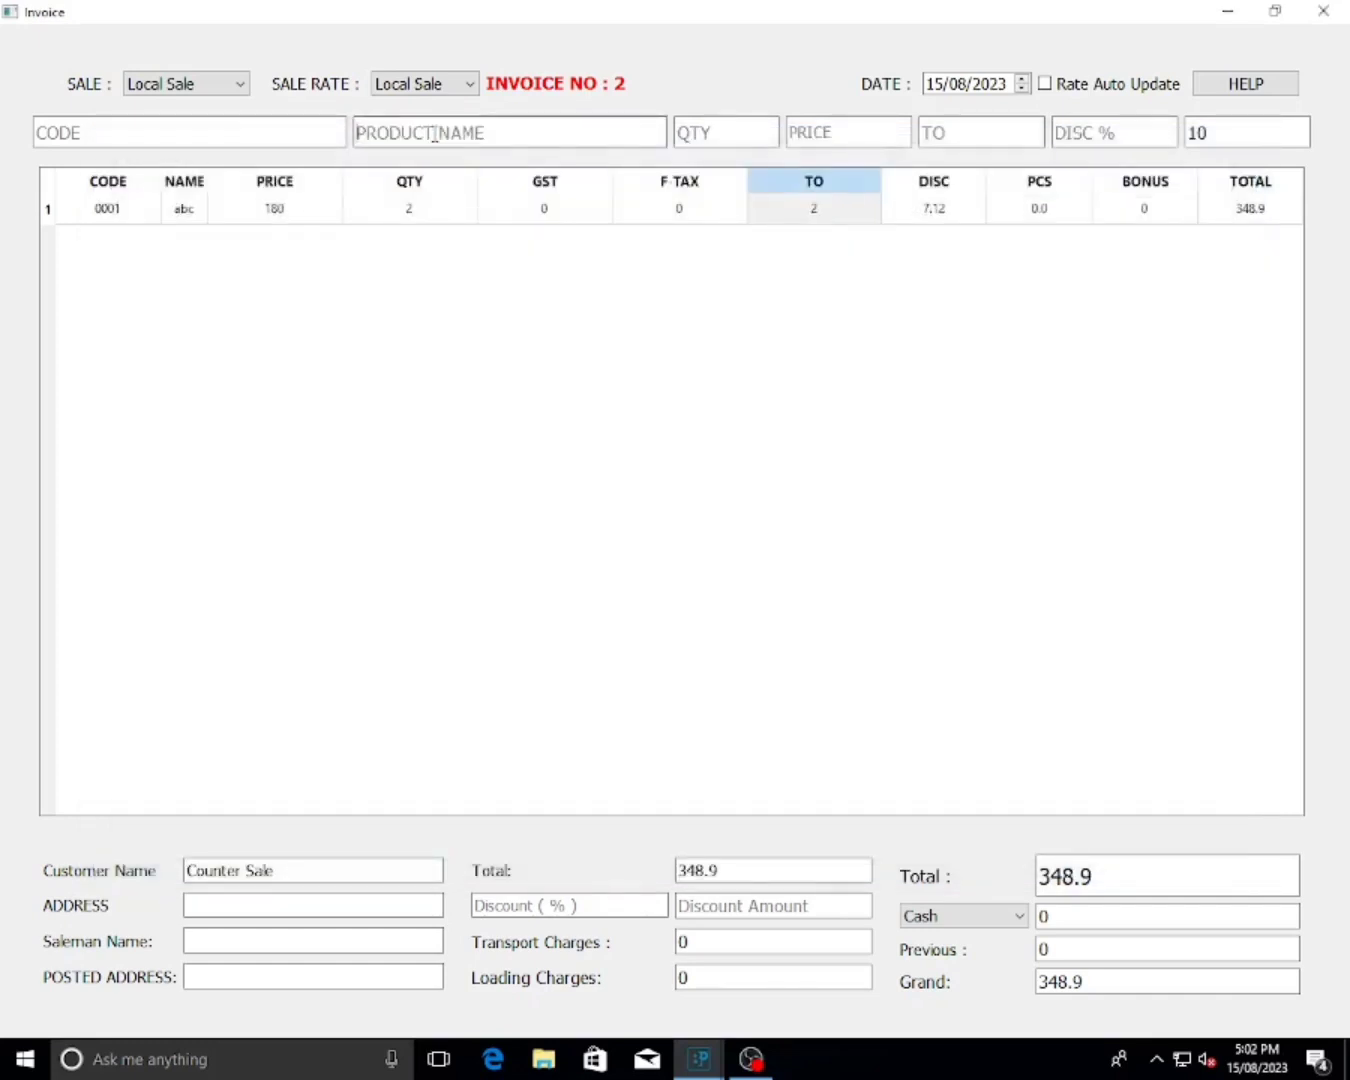
- Find the product test 1 by name and add it to the invoice with quantity 2 and a 2% discount
text(tes)
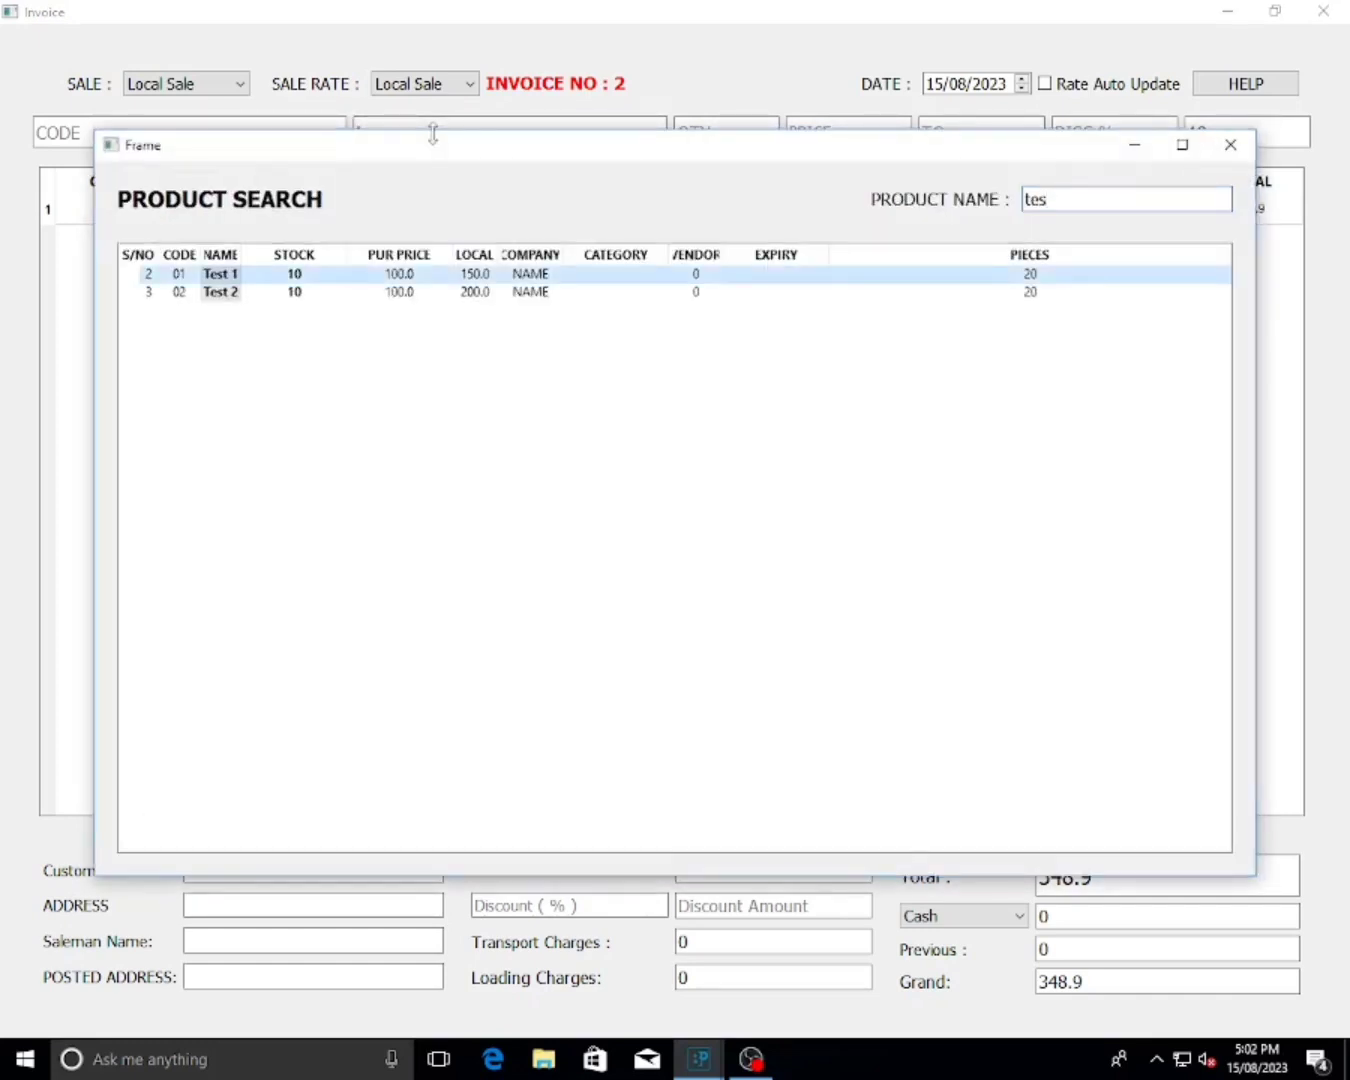
key(Return)
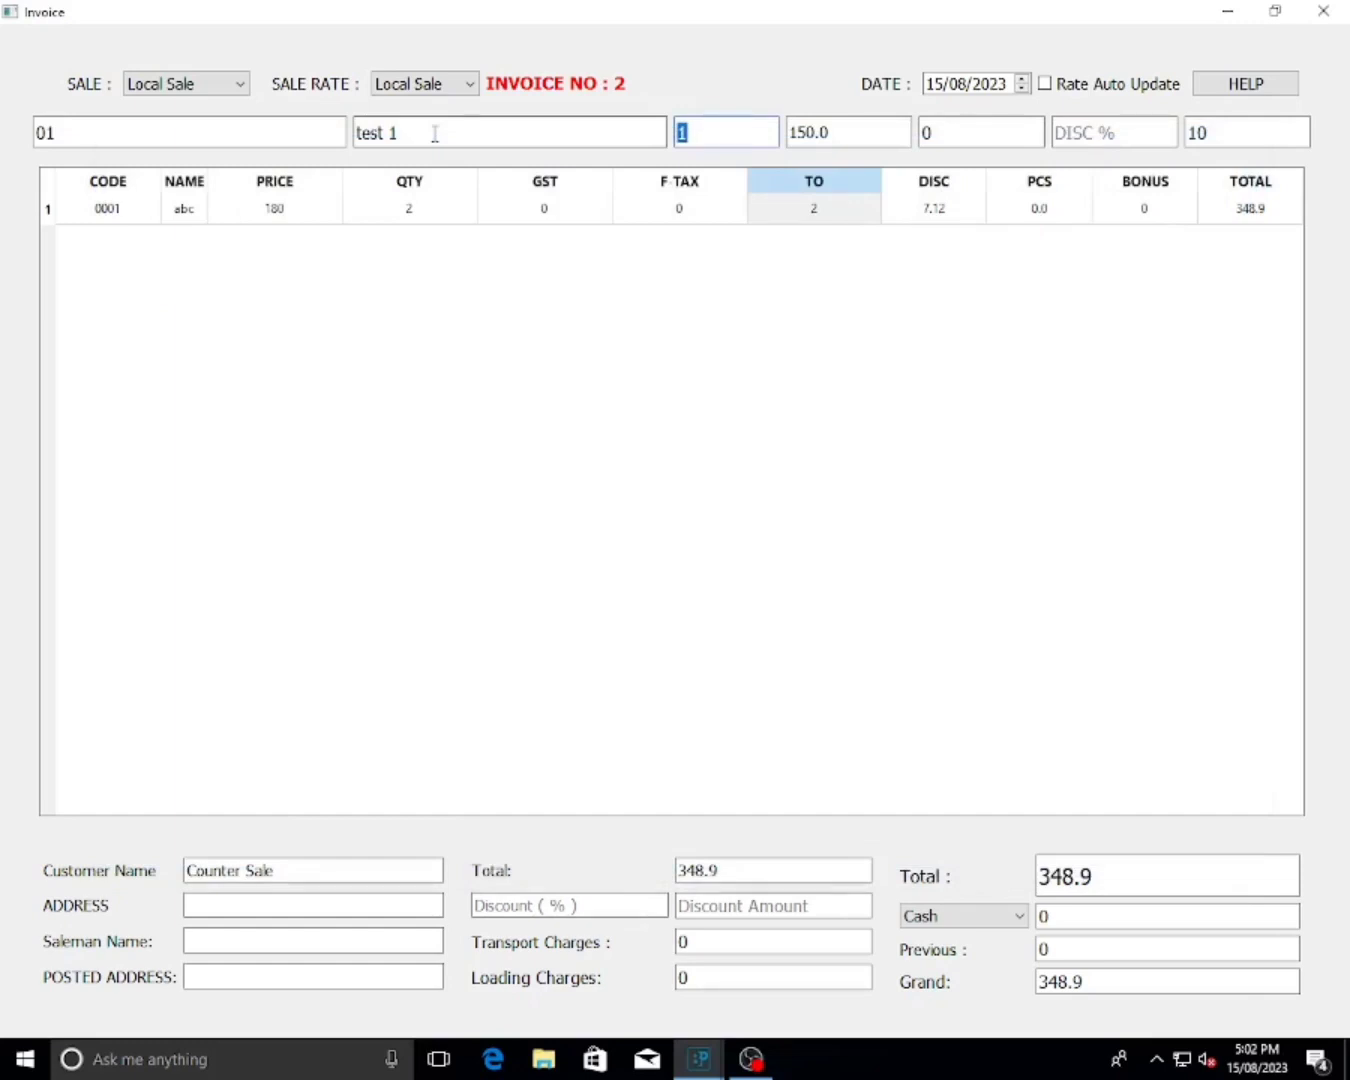
text(2)
key(Return)
key(Return)
text(2)
key(Return)
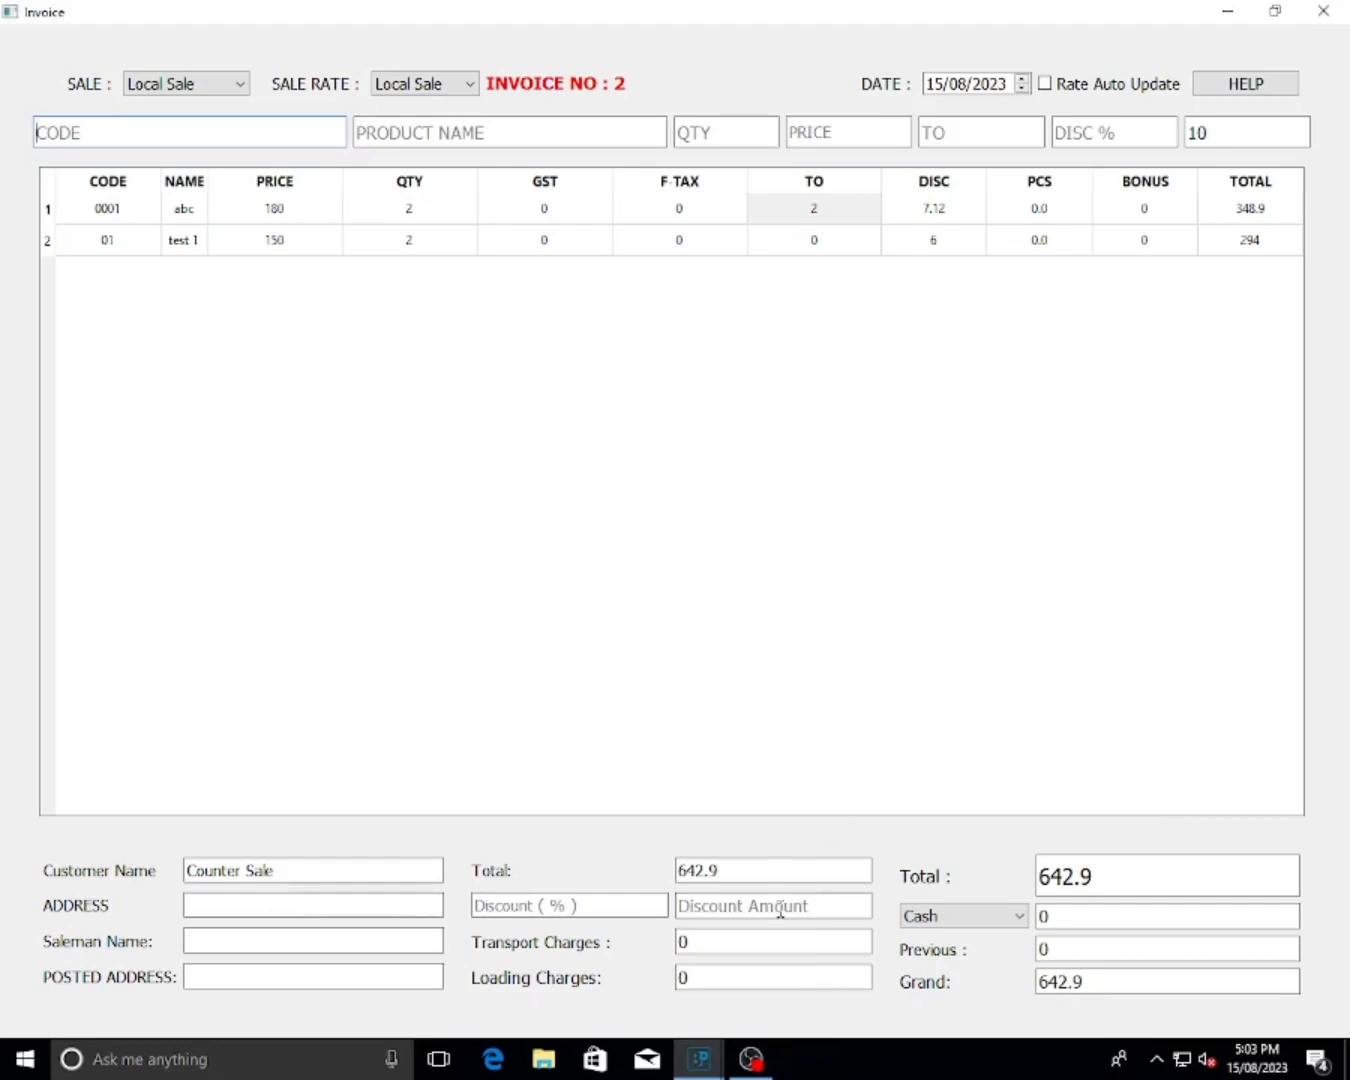
- Apply a 5% discount to the whole invoice
click(616, 900)
text(5)
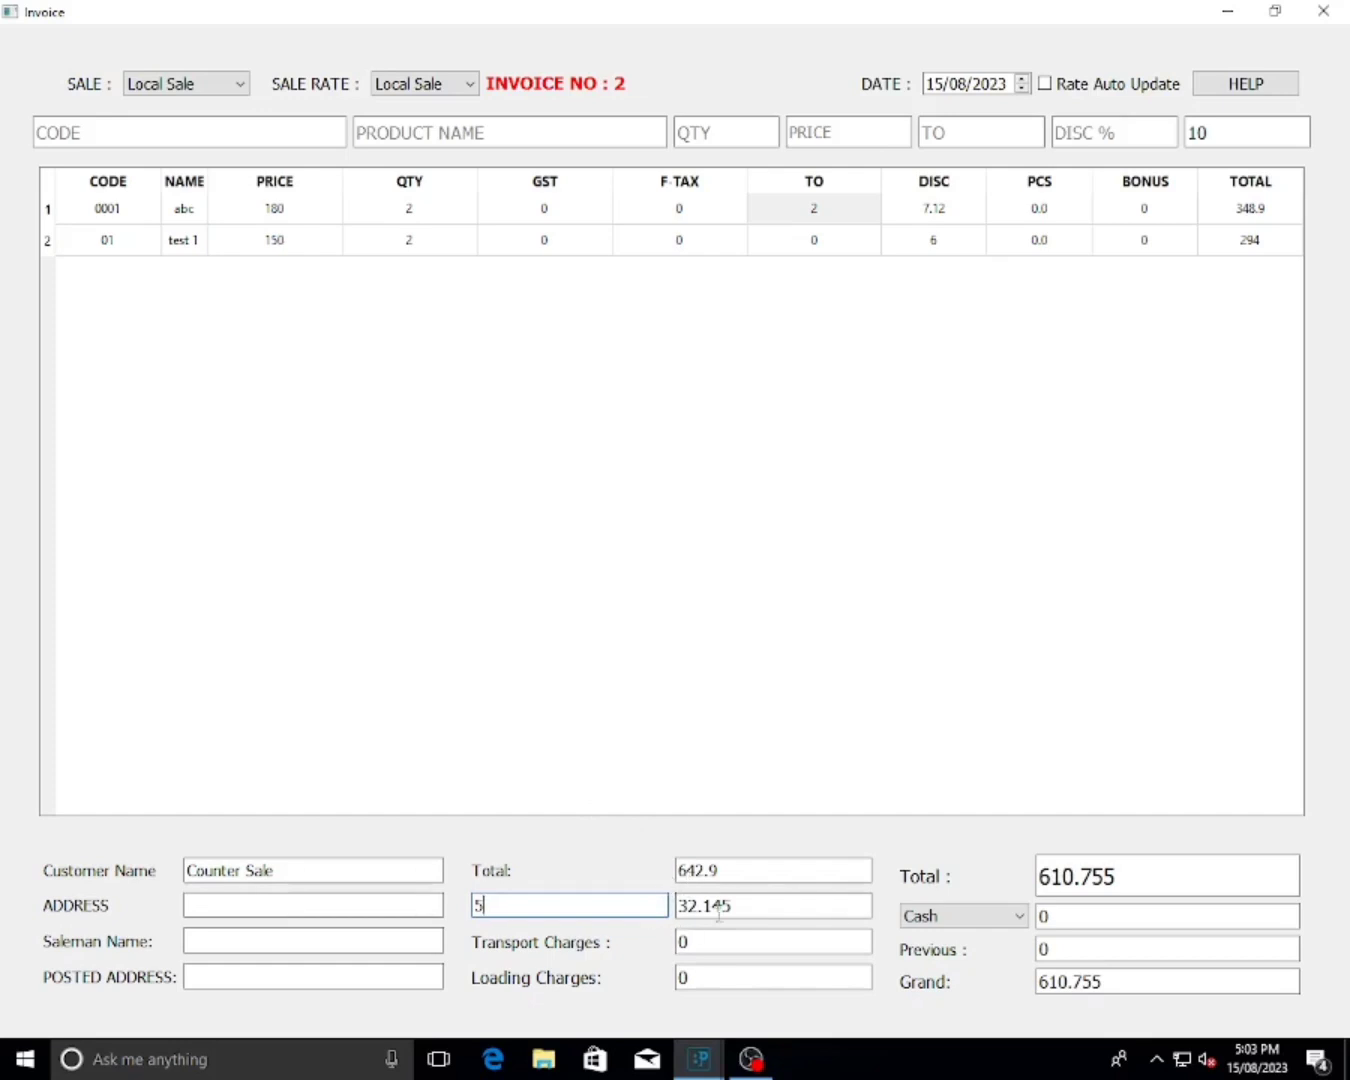
drag(1132, 877, 1019, 888)
click(1145, 877)
- Set the invoice's transport charges to 50 and loading charges to 30
click(716, 943)
double_click(681, 942)
text(50)
key(Tab)
text(30)
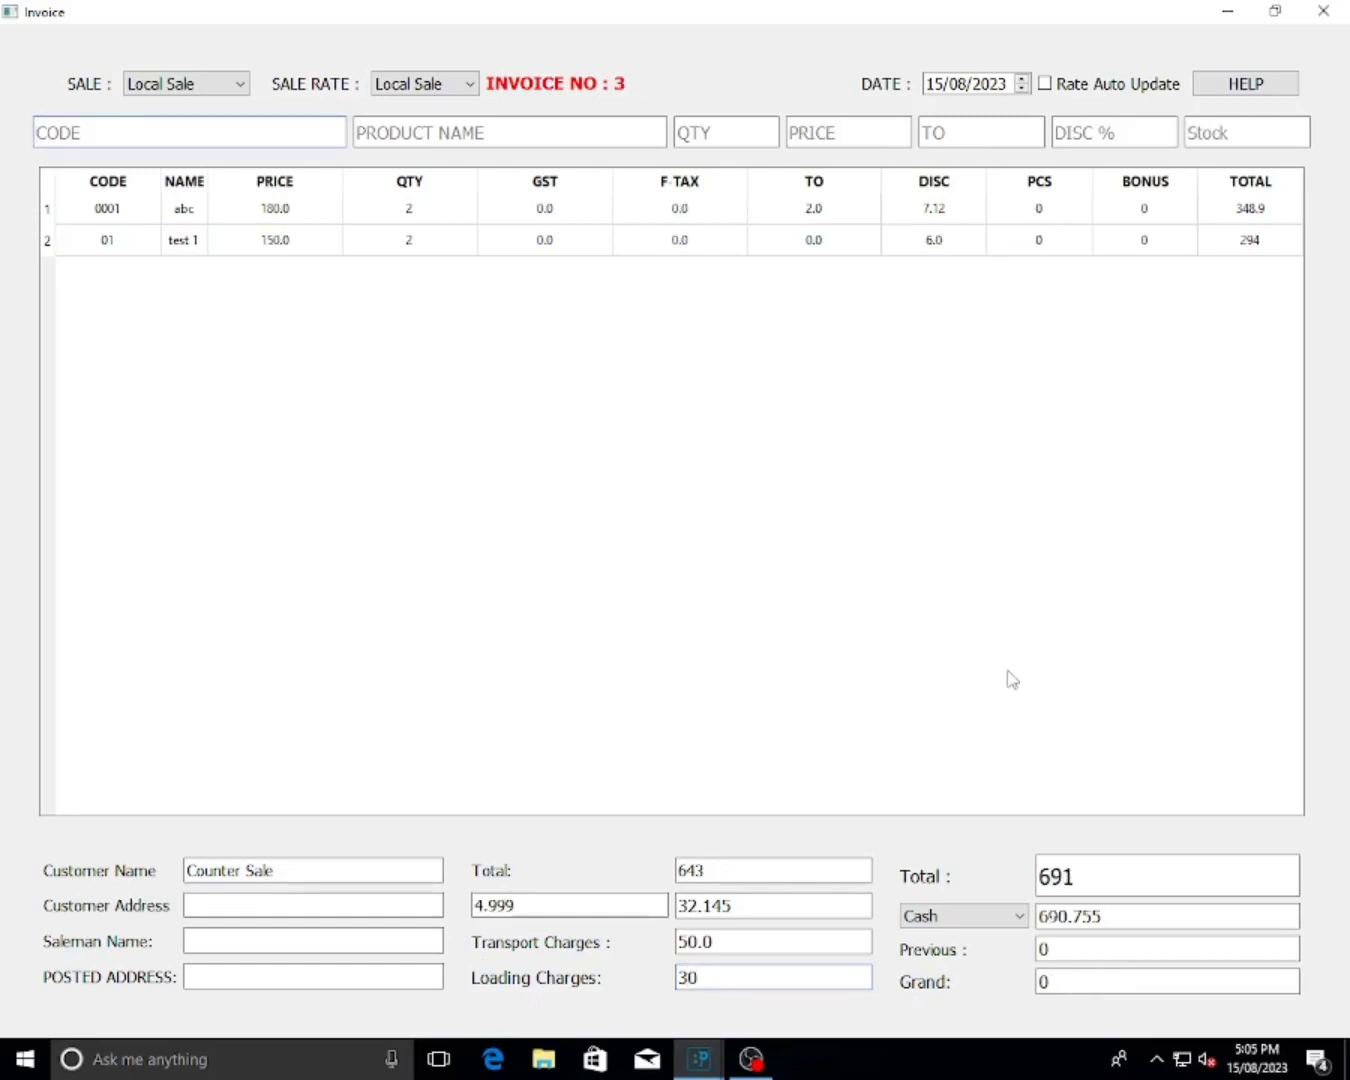
- Examine the available payment methods for the invoice, keeping Cash selected
click(1015, 922)
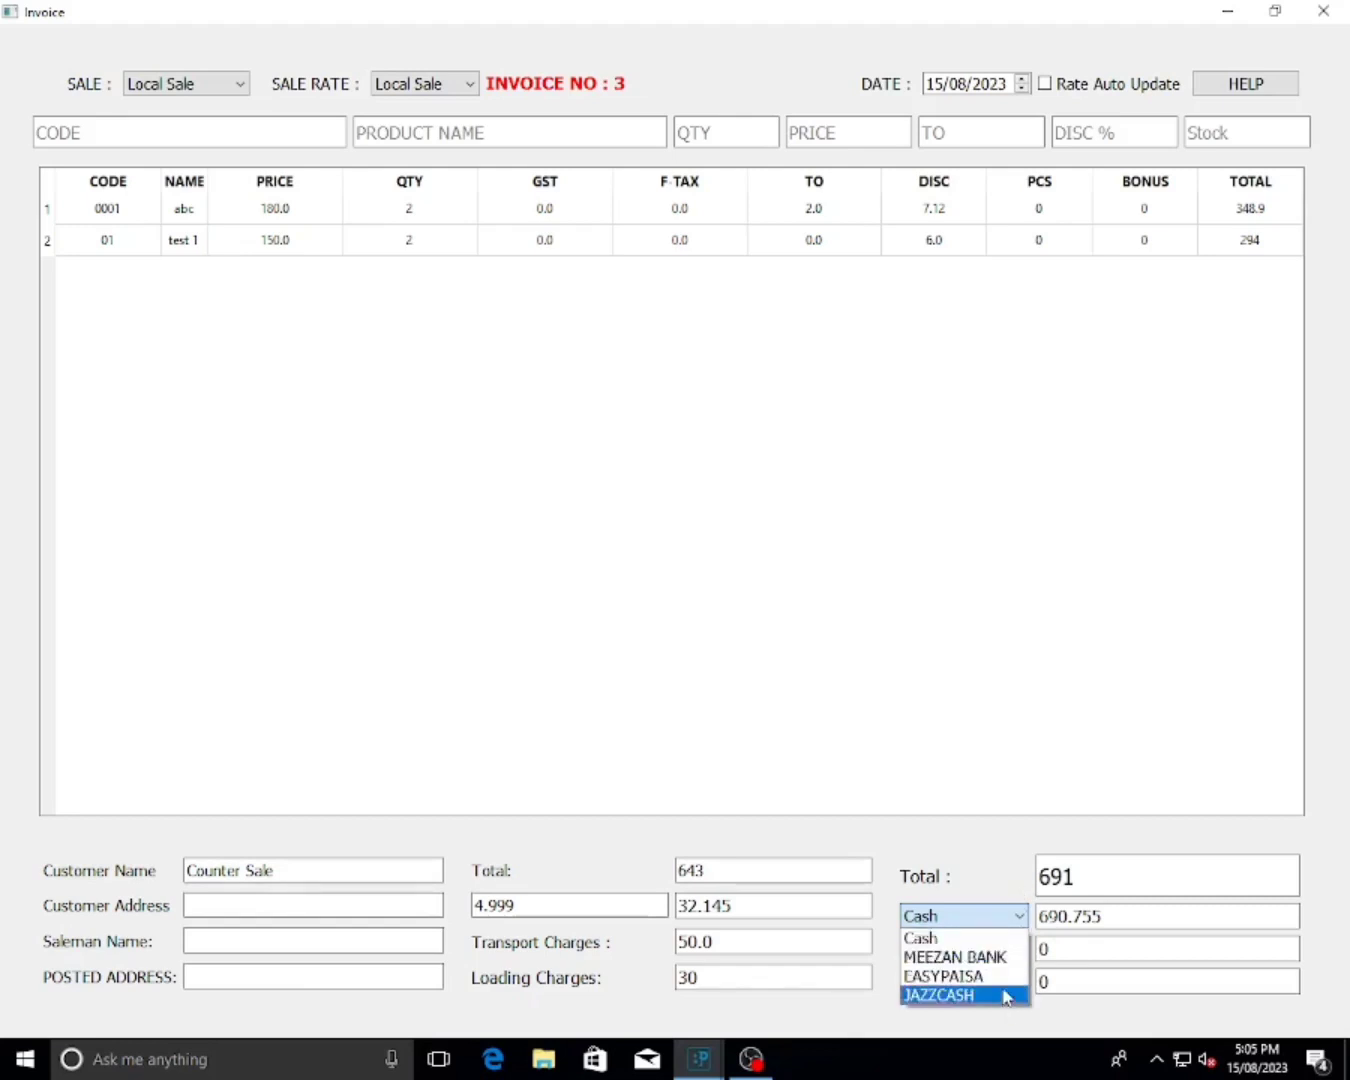
click(1003, 839)
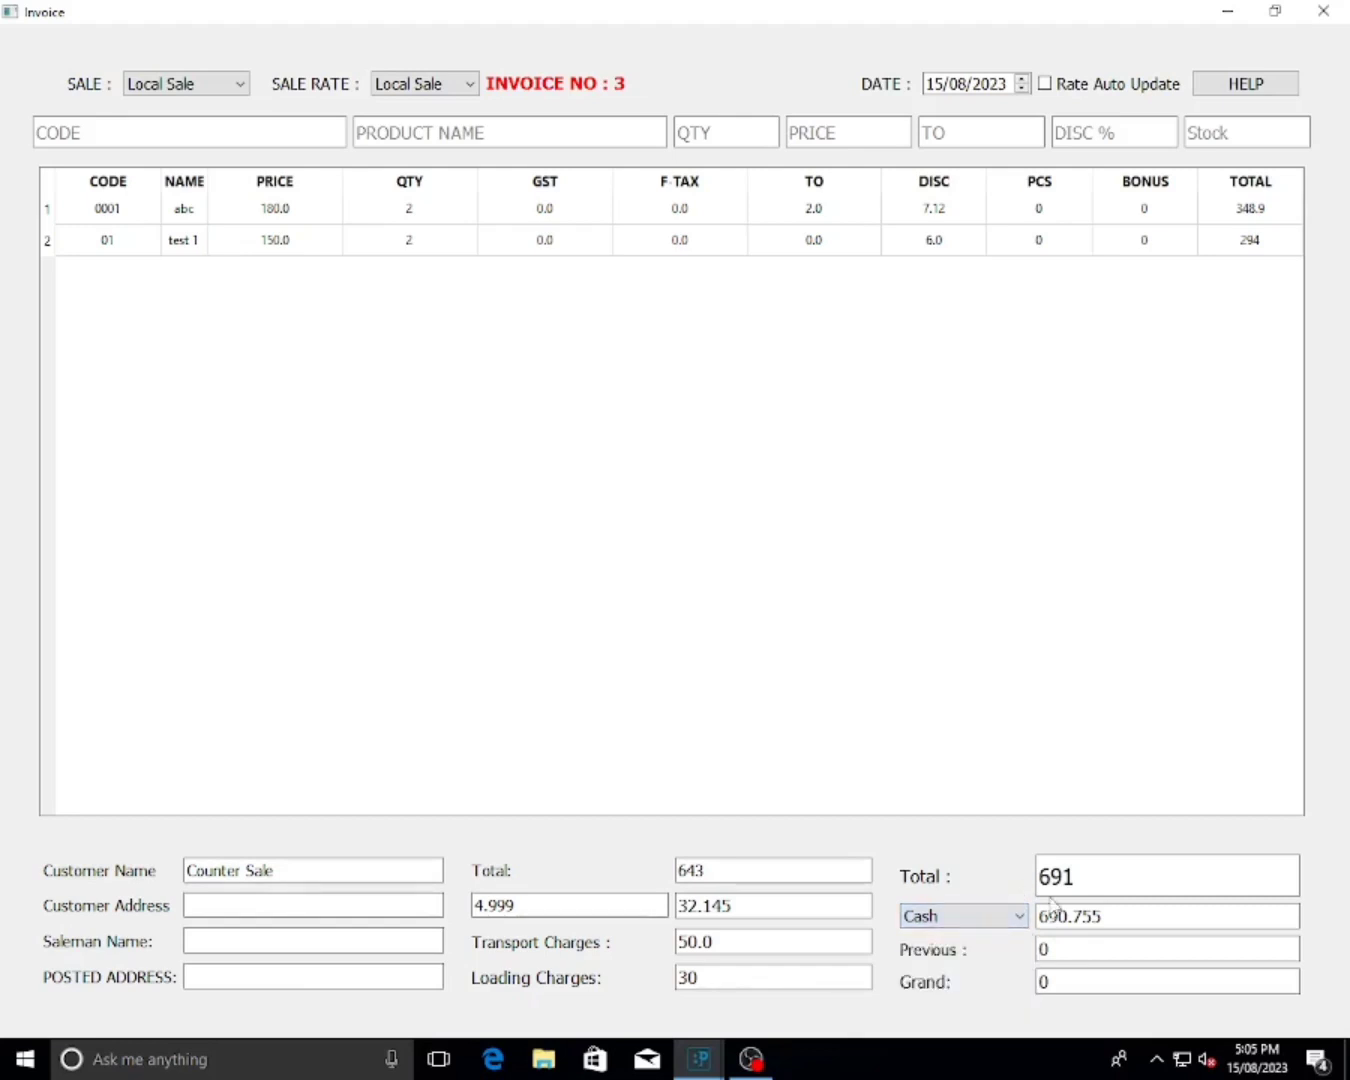